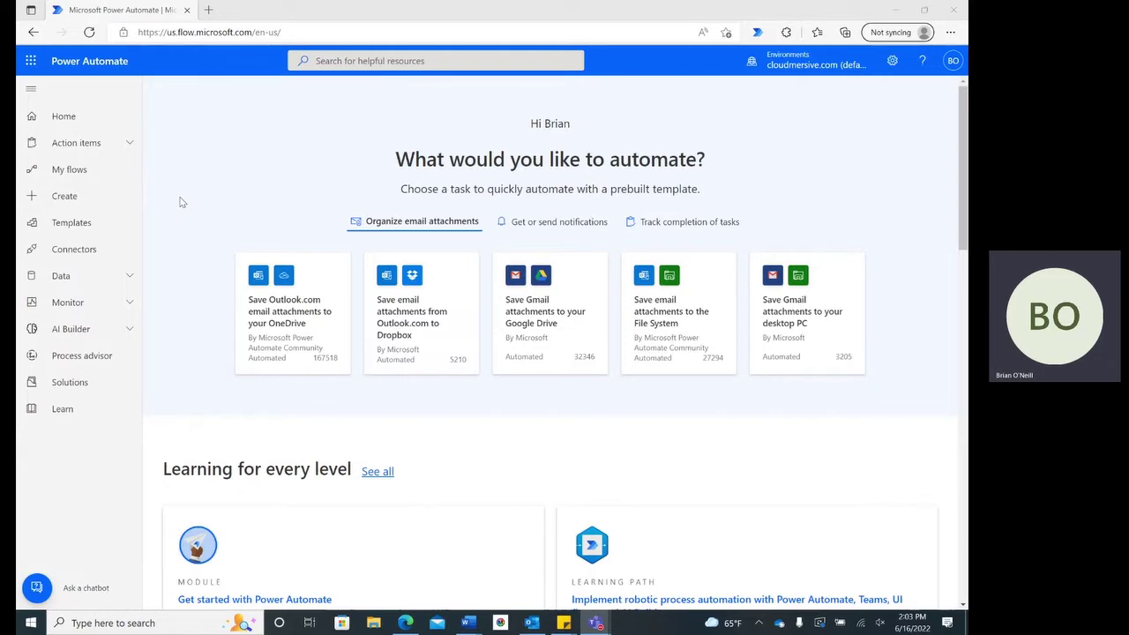
Create an instant cloud flow named 'pdf to text by page' using the Manually trigger a flow trigger.
click(95, 199)
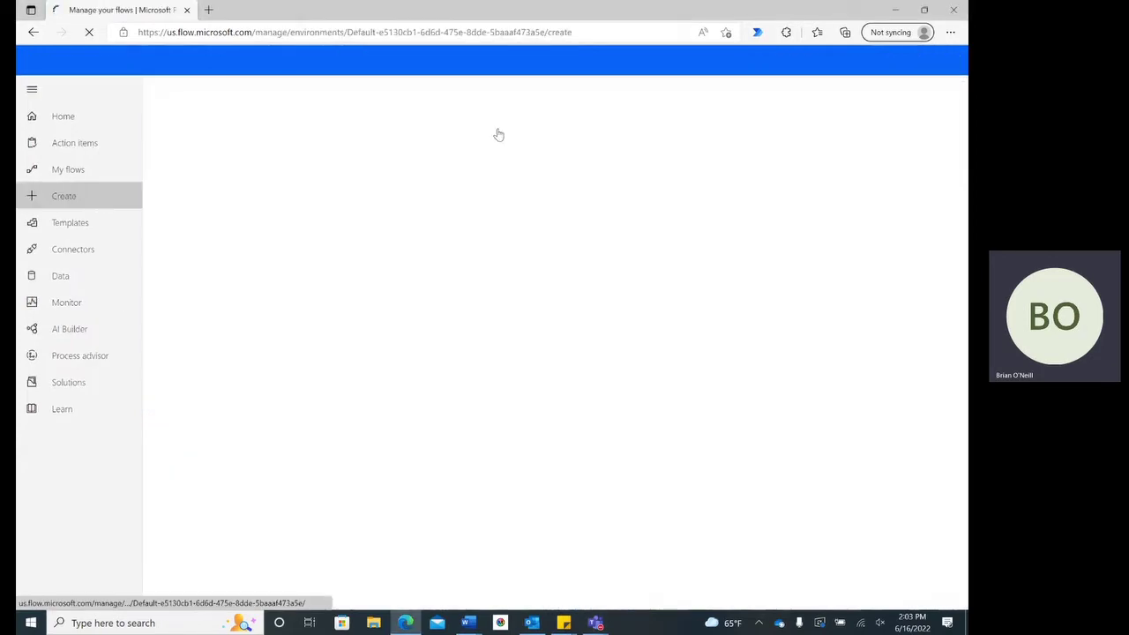
click(365, 216)
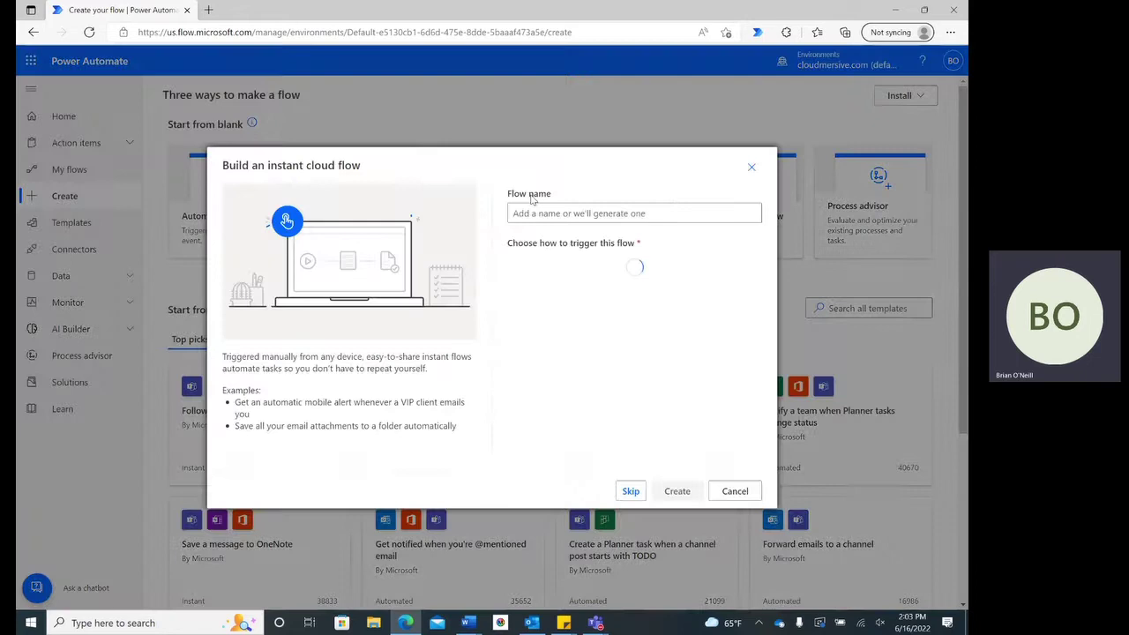
click(565, 213)
text(pdf)
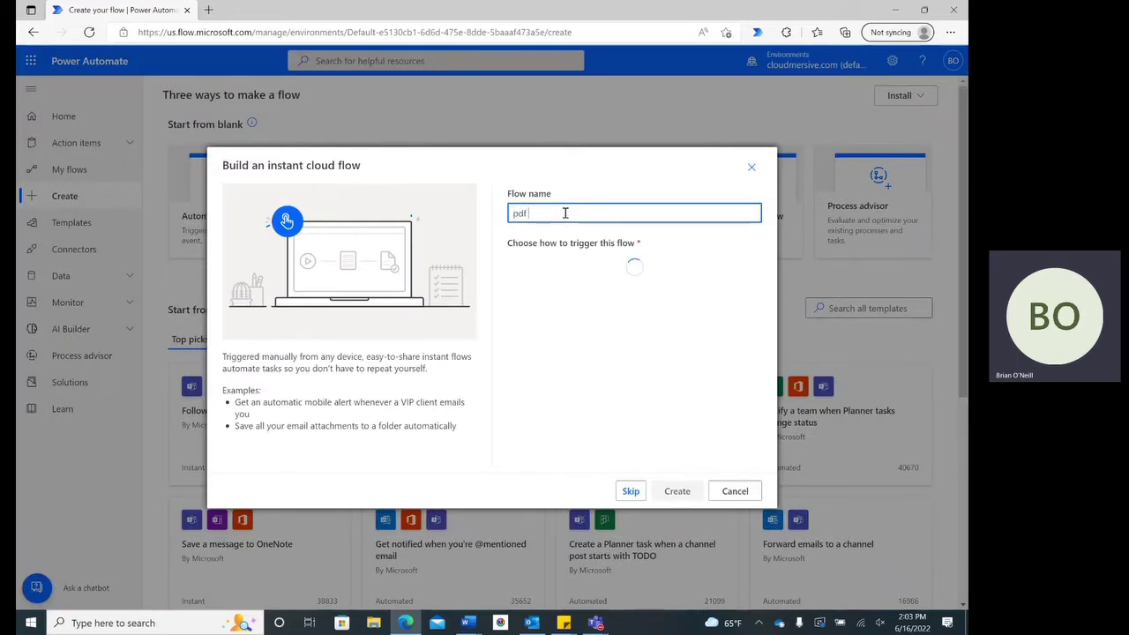
text( to text by page)
click(571, 275)
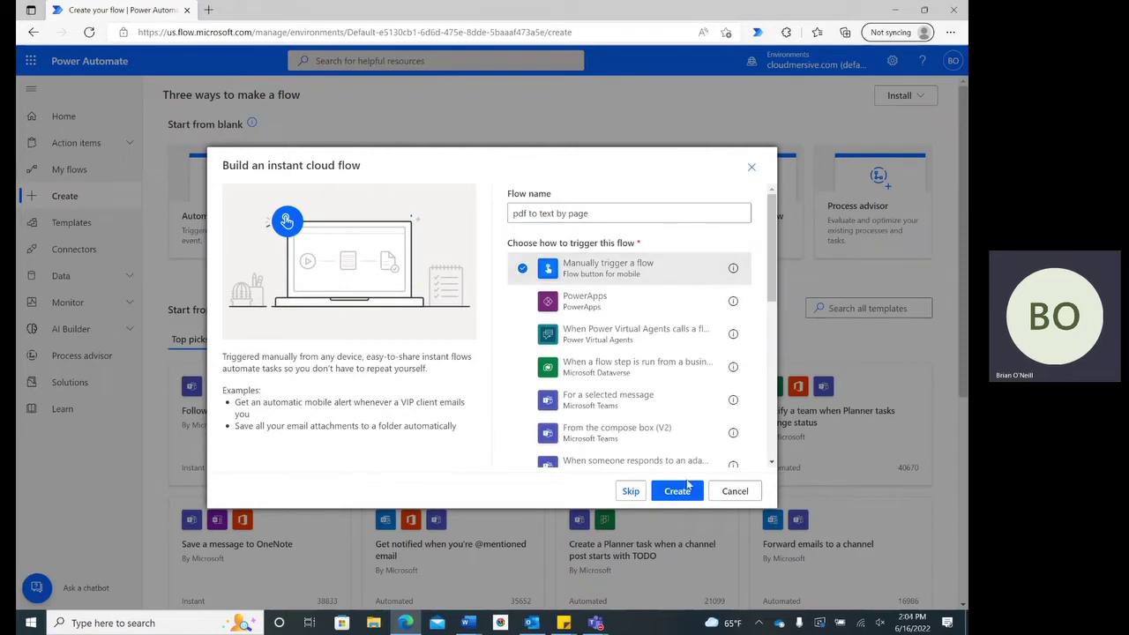
click(677, 491)
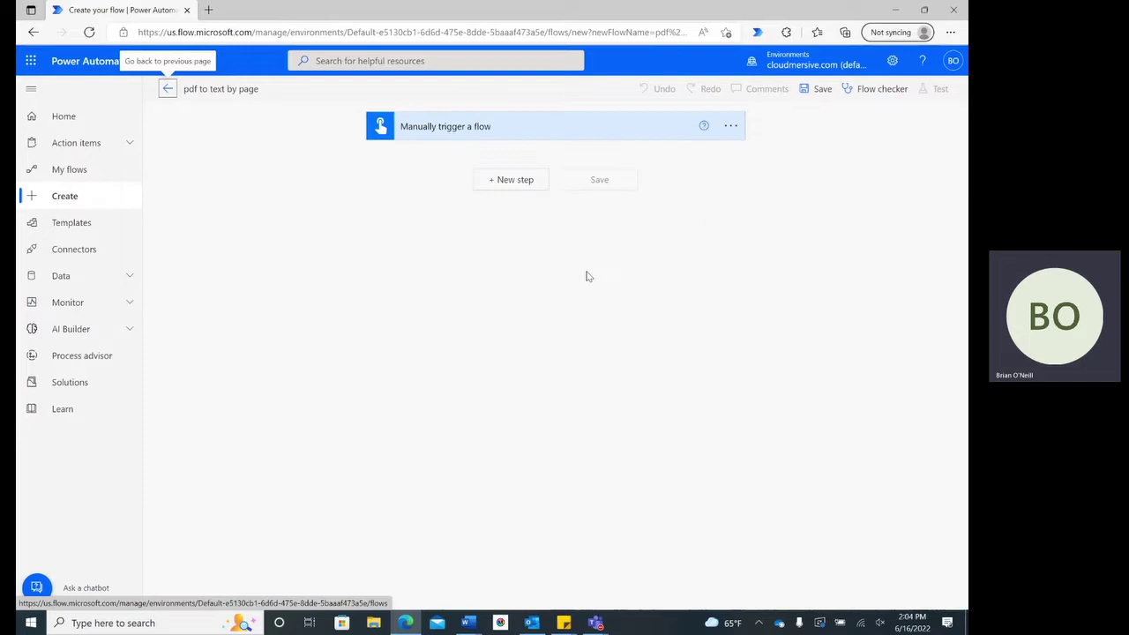
Add the SharePoint Get file content action after the trigger.
click(514, 180)
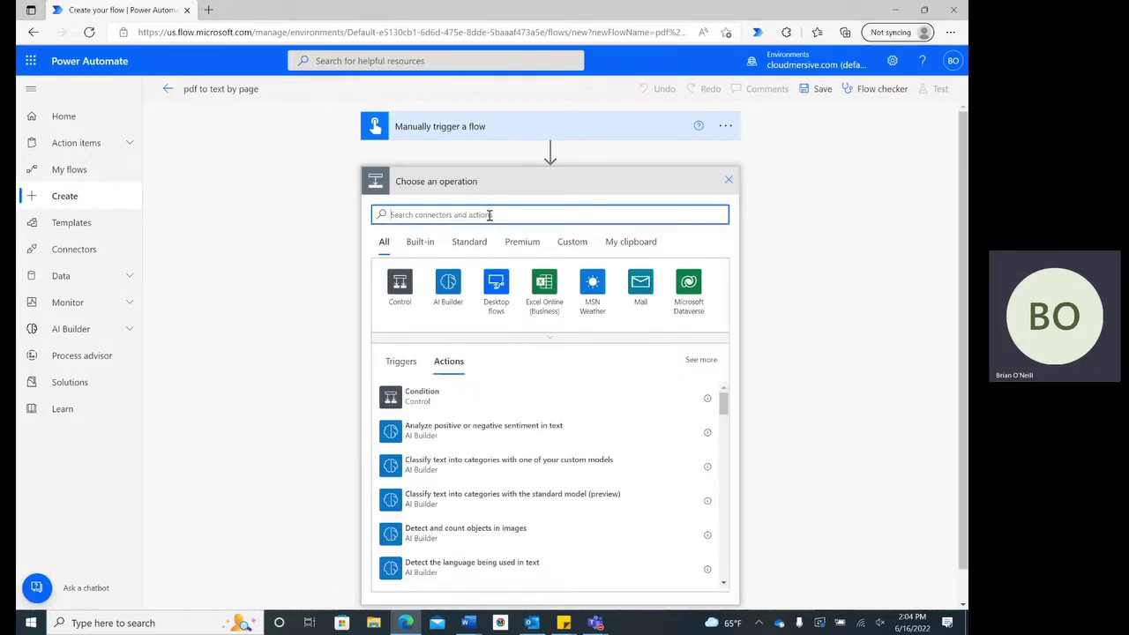
text(get file content)
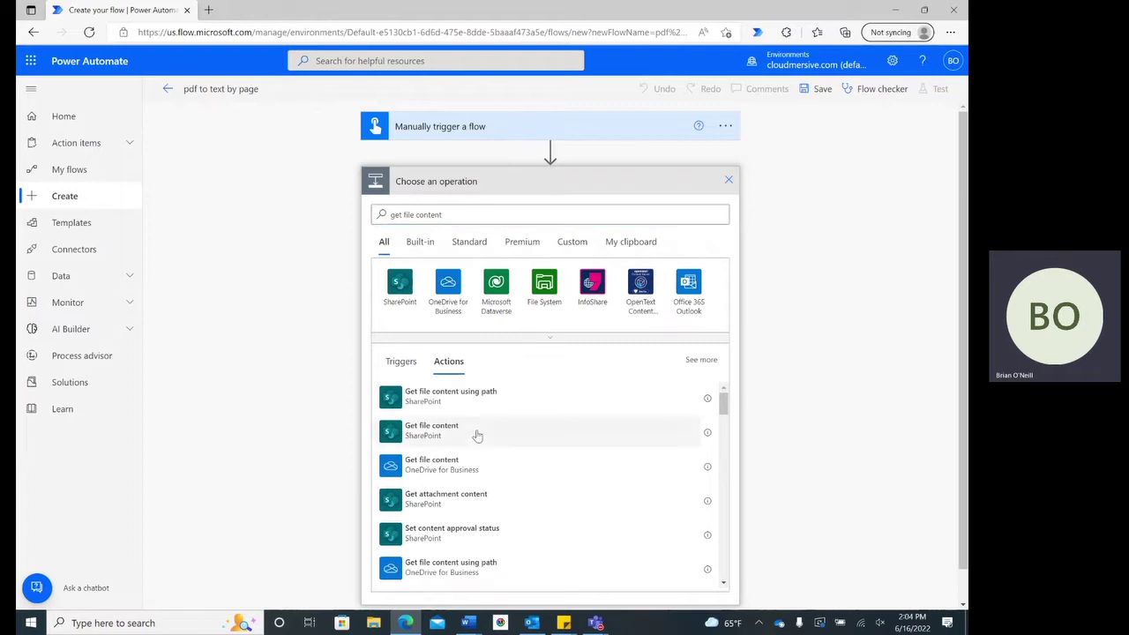
click(477, 433)
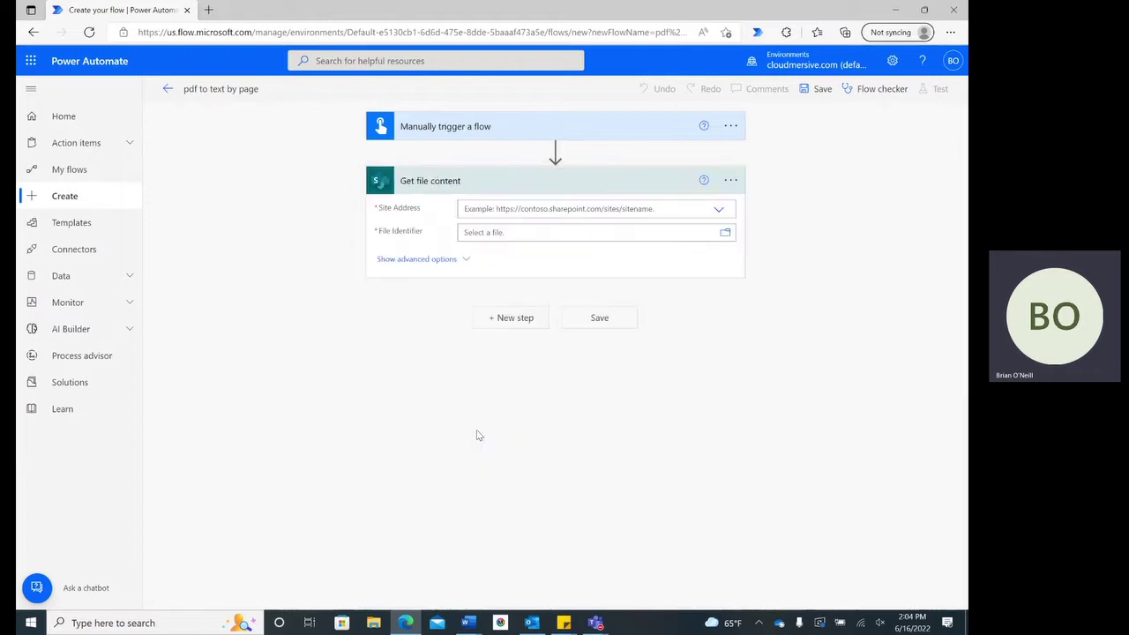
Set the site to Content Team and browse to Shared Documents > Power Automate Samples.
click(720, 213)
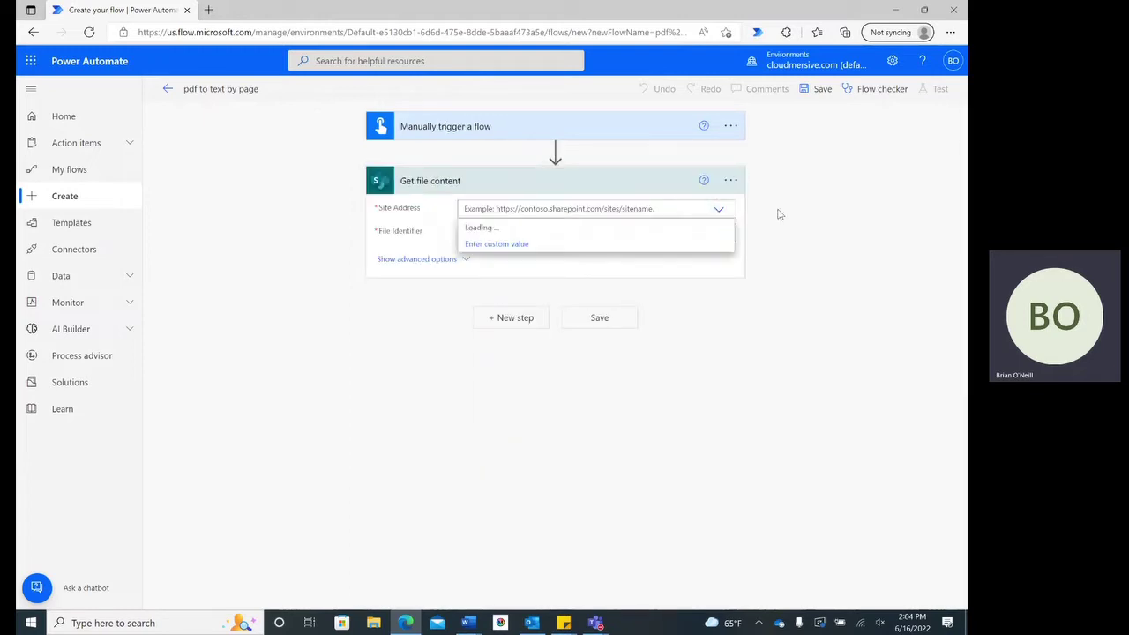
click(523, 228)
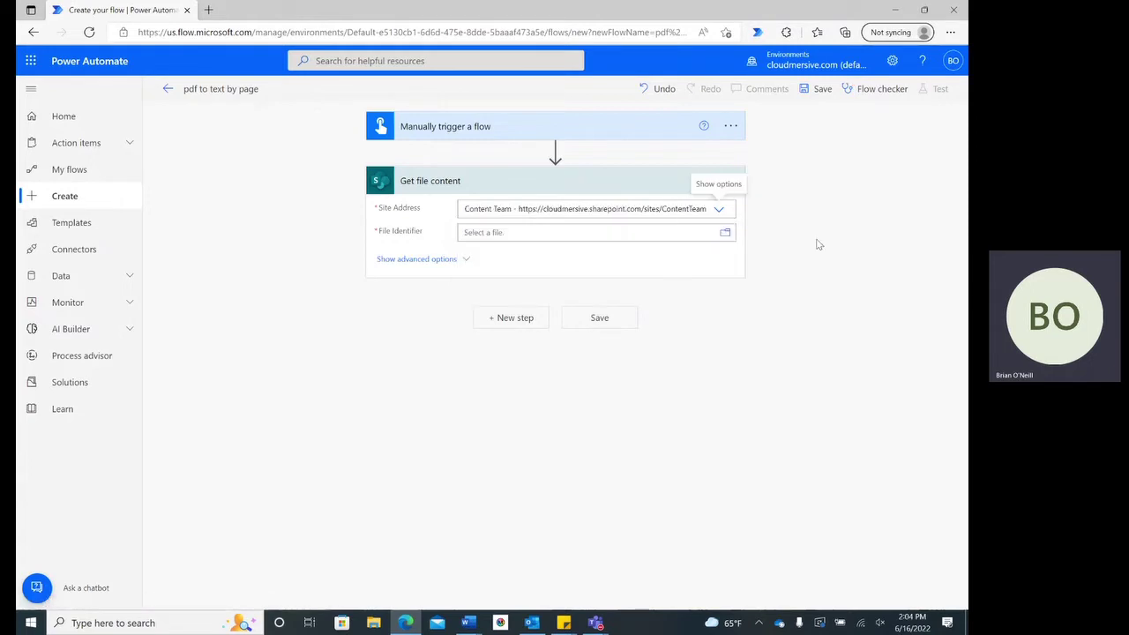
click(725, 233)
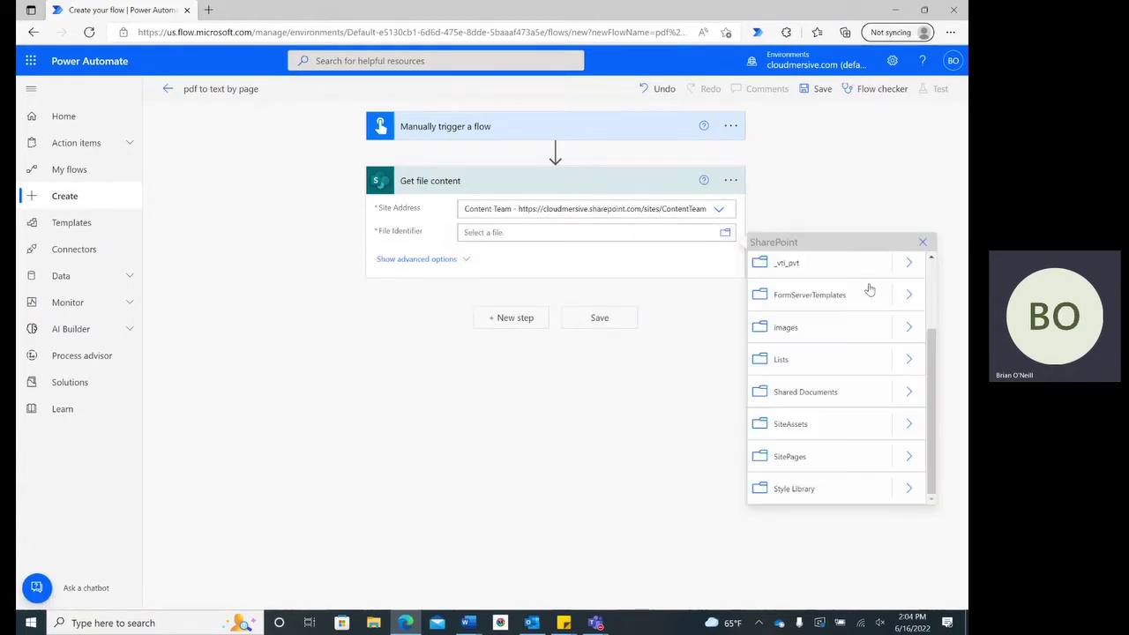
click(903, 386)
scroll(873, 388, down, 5)
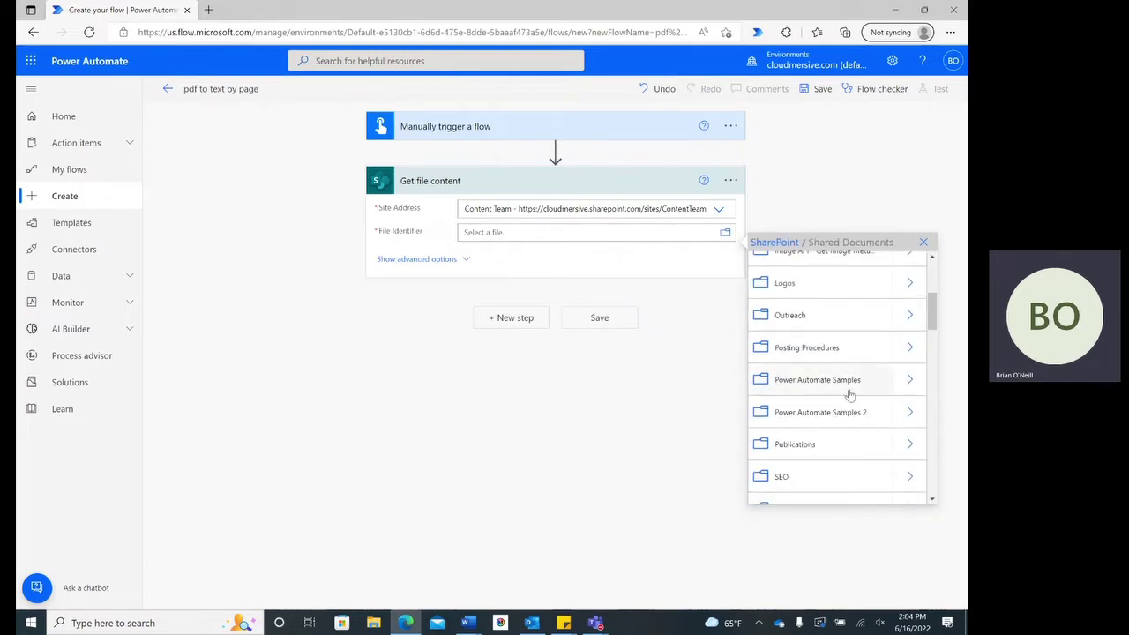
click(911, 385)
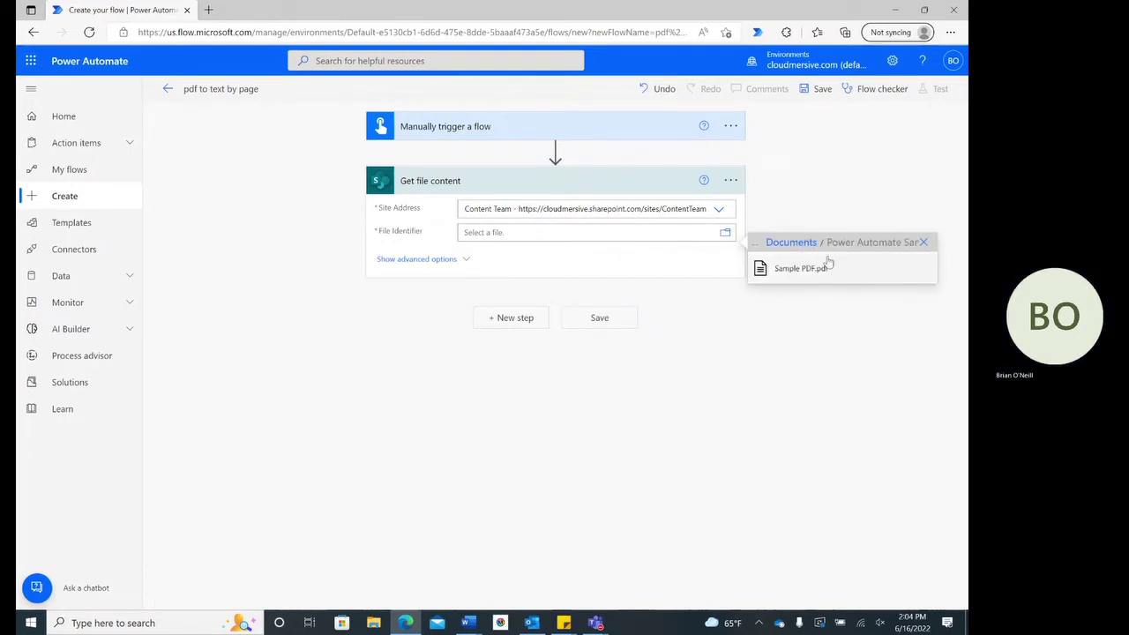
Choose Sample PDF.pdf as the file and look up the Cloudmersive connectors for a new step.
click(826, 262)
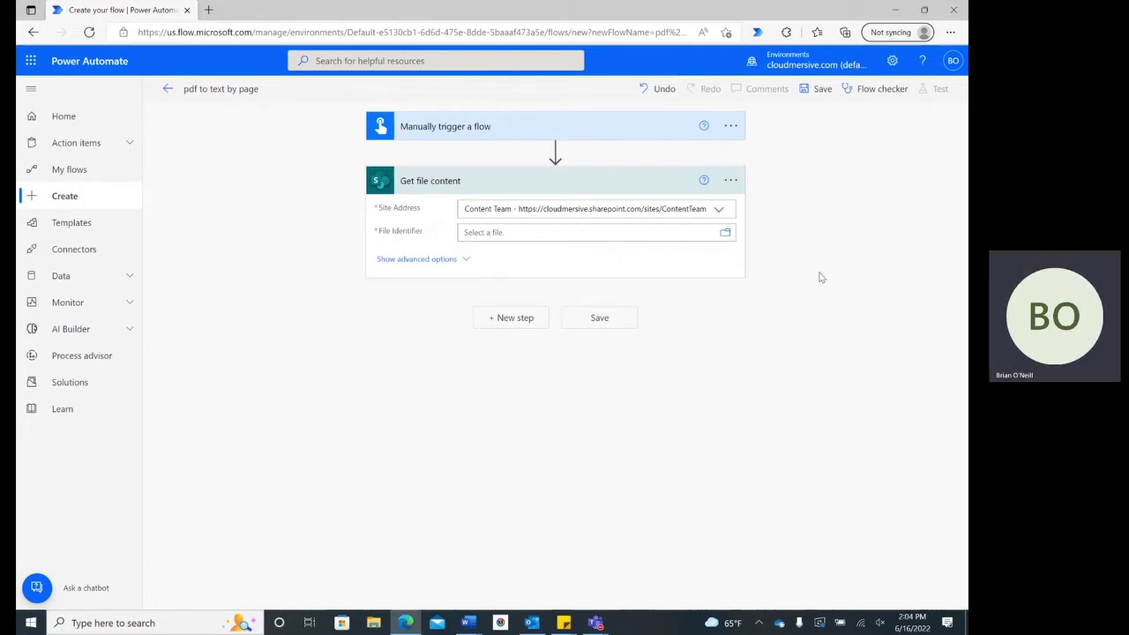
click(513, 319)
text(cl)
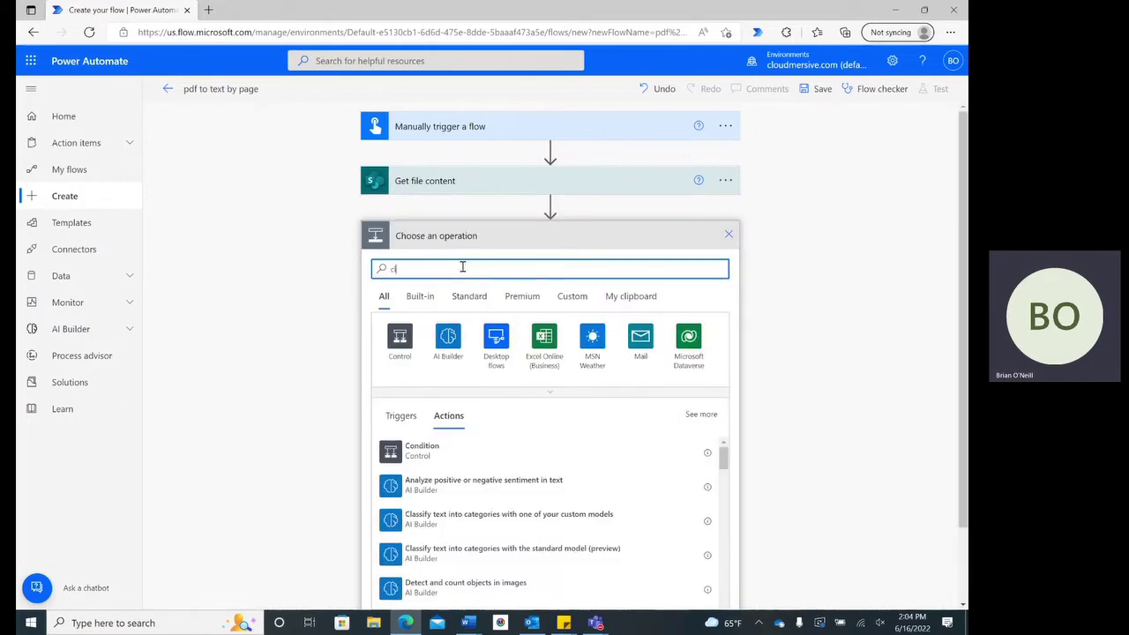
text(oudmersive)
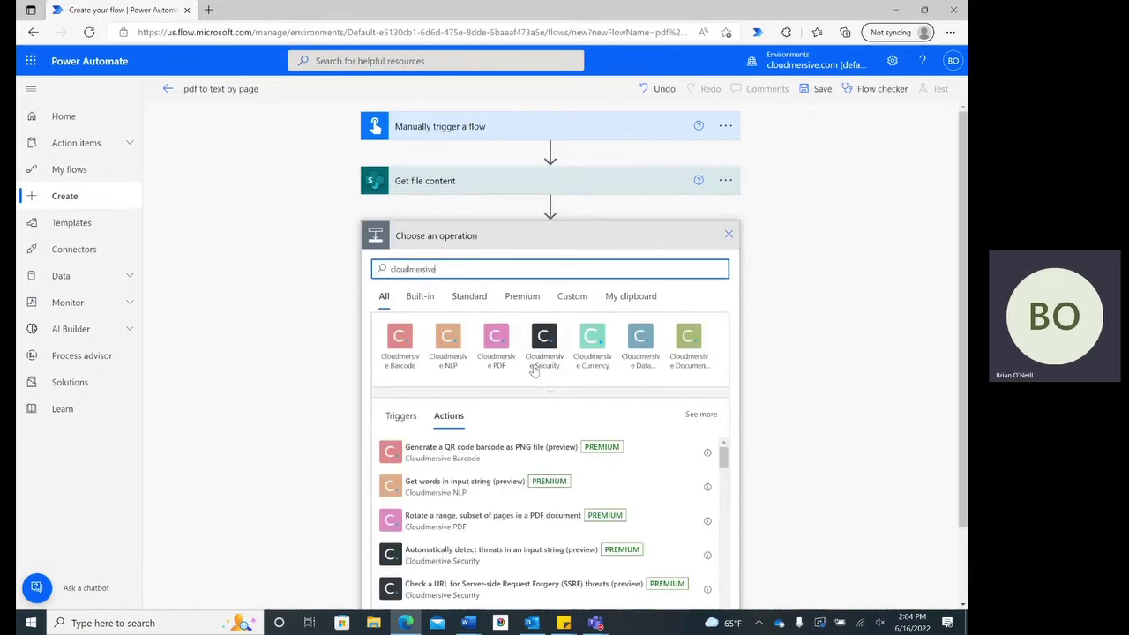
click(545, 391)
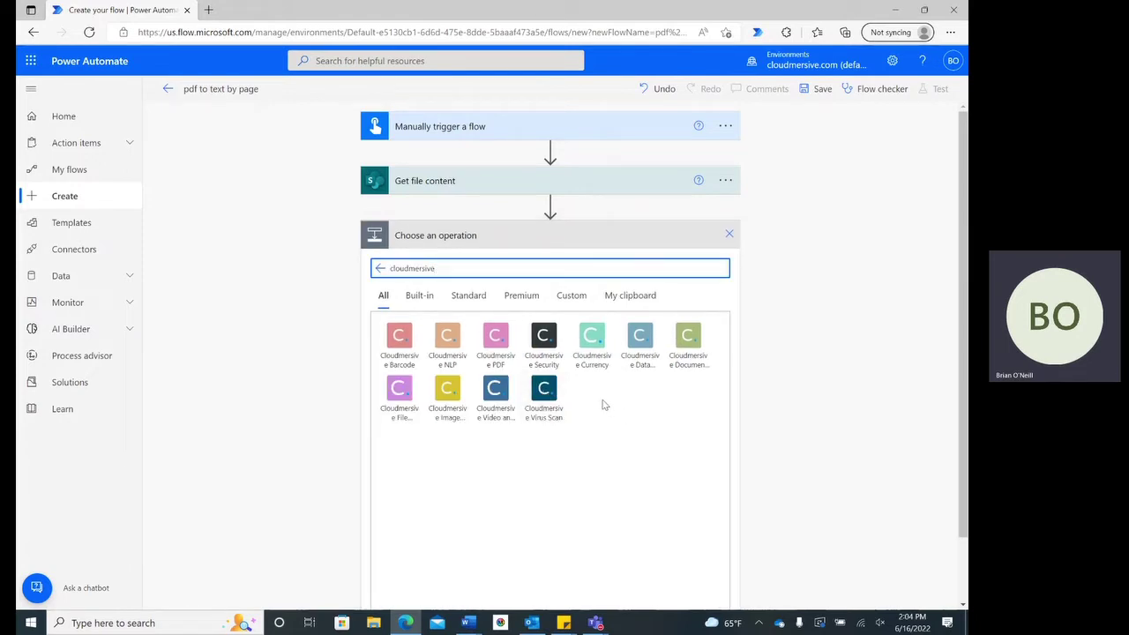
Add the Cloudmersive PDF action 'Get text in a PDF document by page'.
click(495, 343)
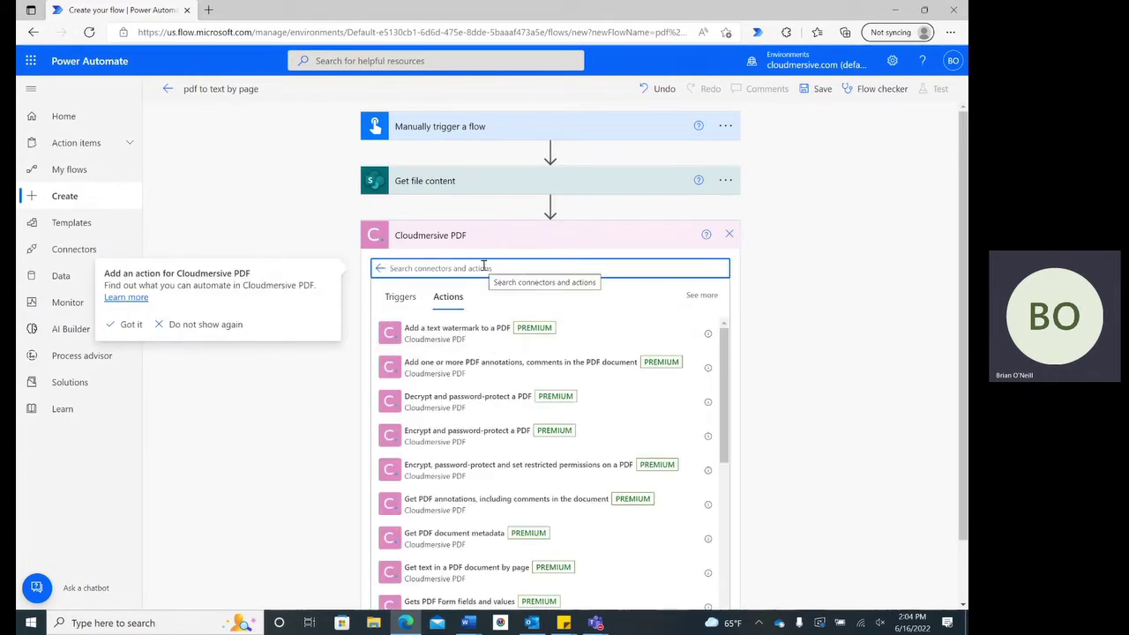
text(get text in a pdf doc)
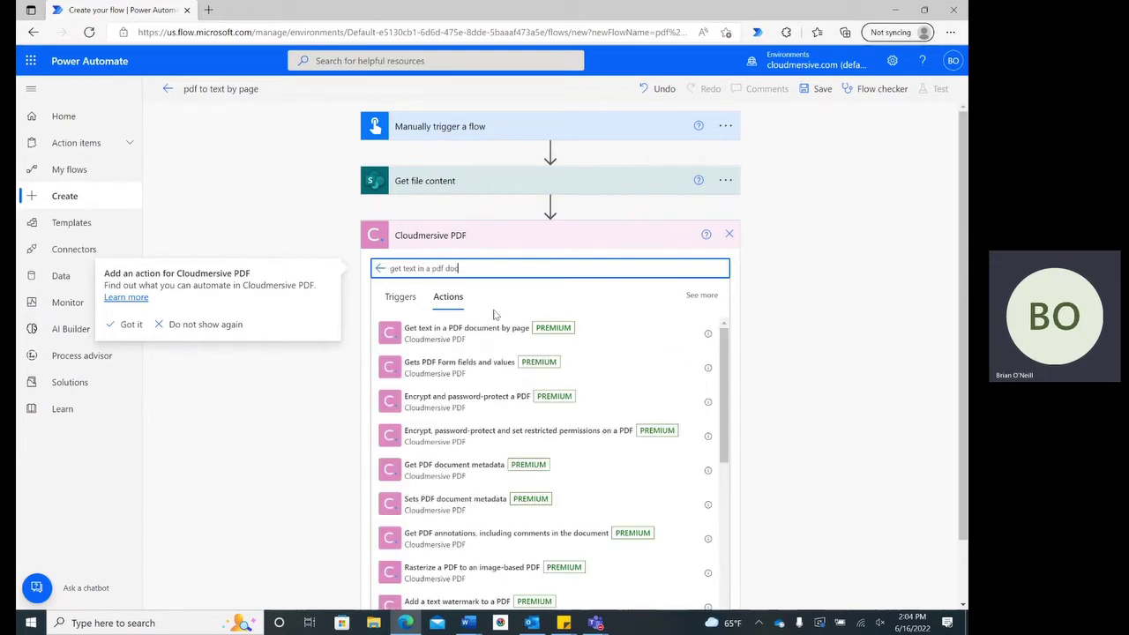
click(490, 334)
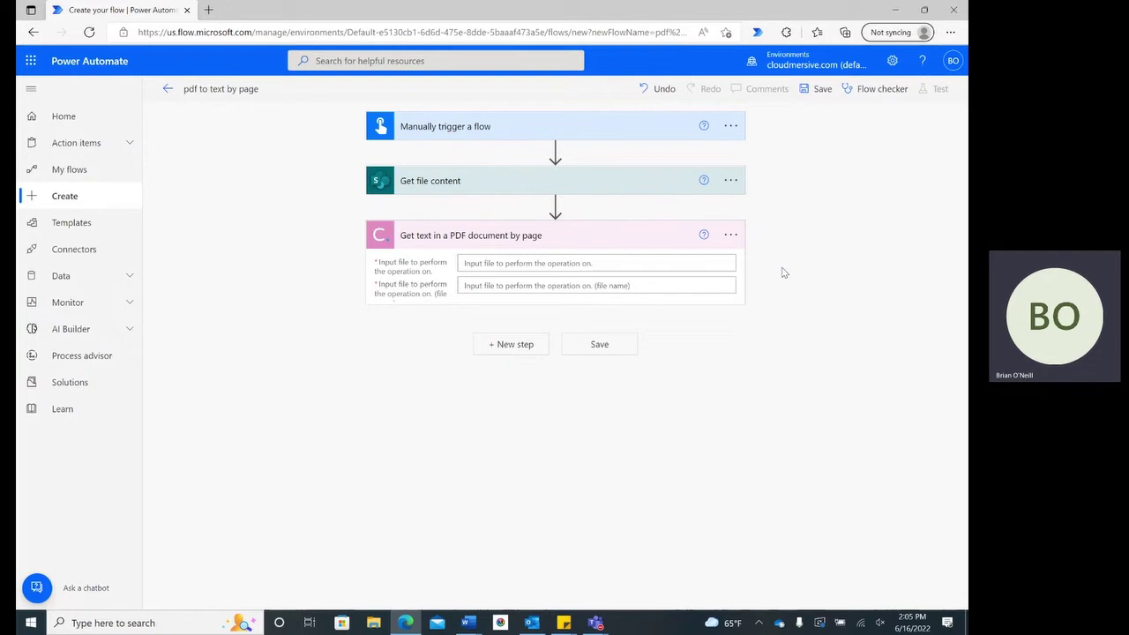
Use Get file content's File Content as the PDF step's input file.
click(649, 265)
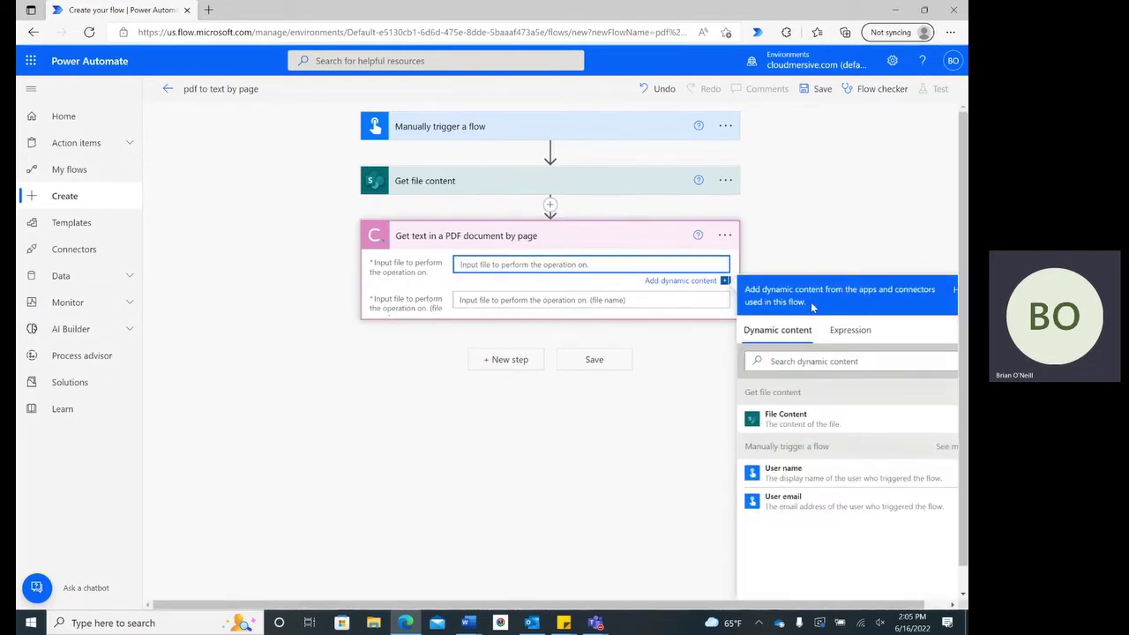
click(820, 421)
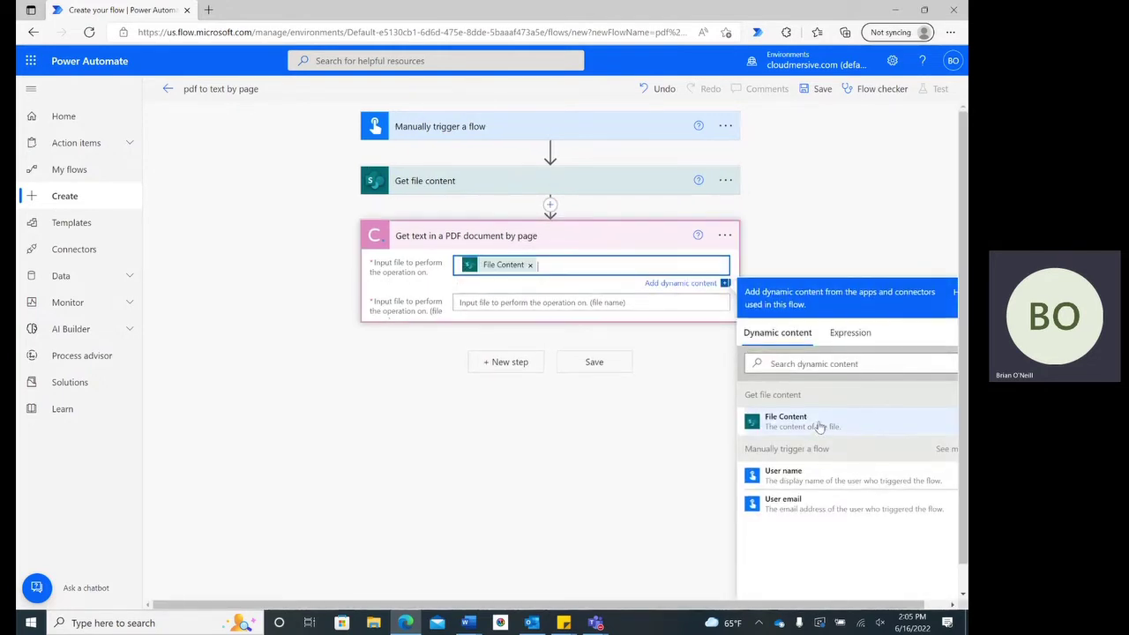
click(843, 240)
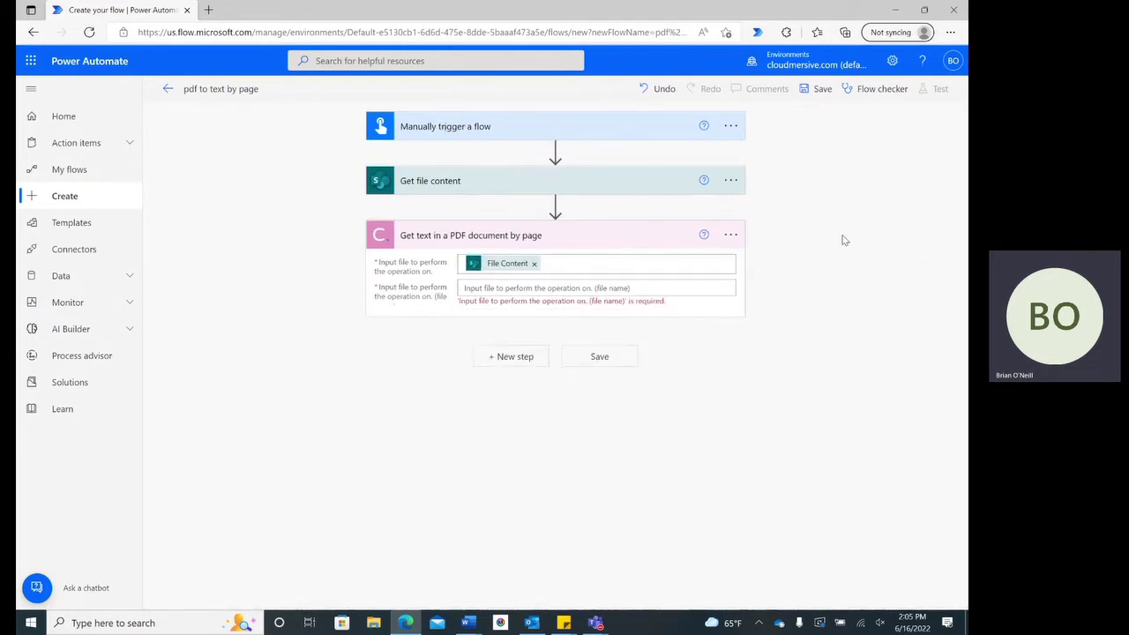
Paste the path /Shared Documents/Power Automate Samples/Sample PDF.pdf into the PDF step's file name.
click(601, 192)
click(486, 232)
key(ctrl+c)
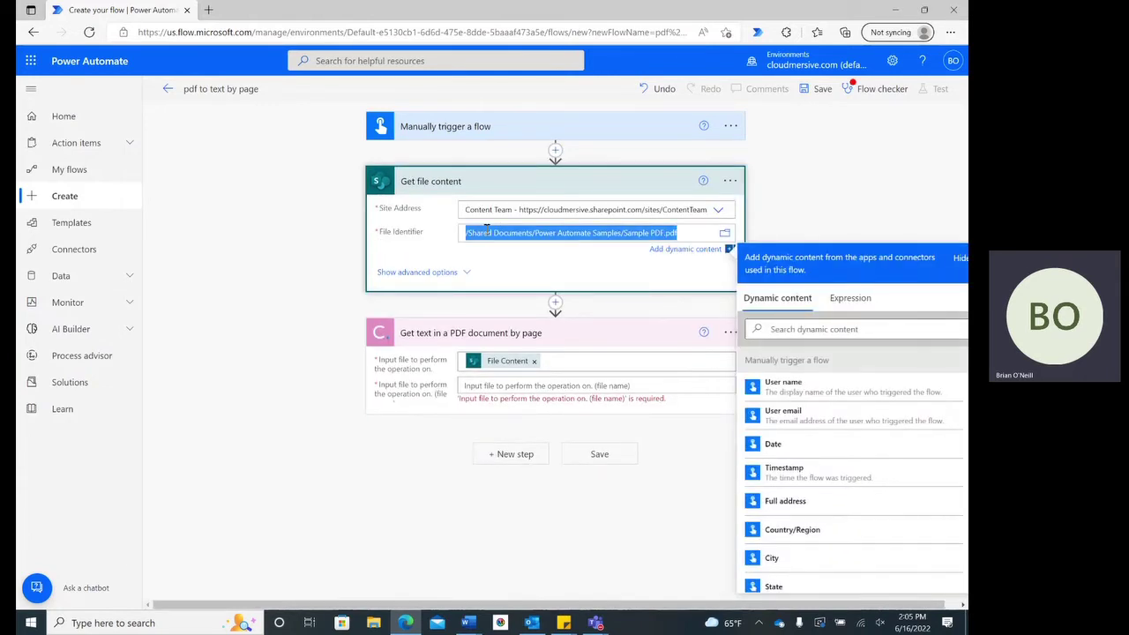
click(488, 380)
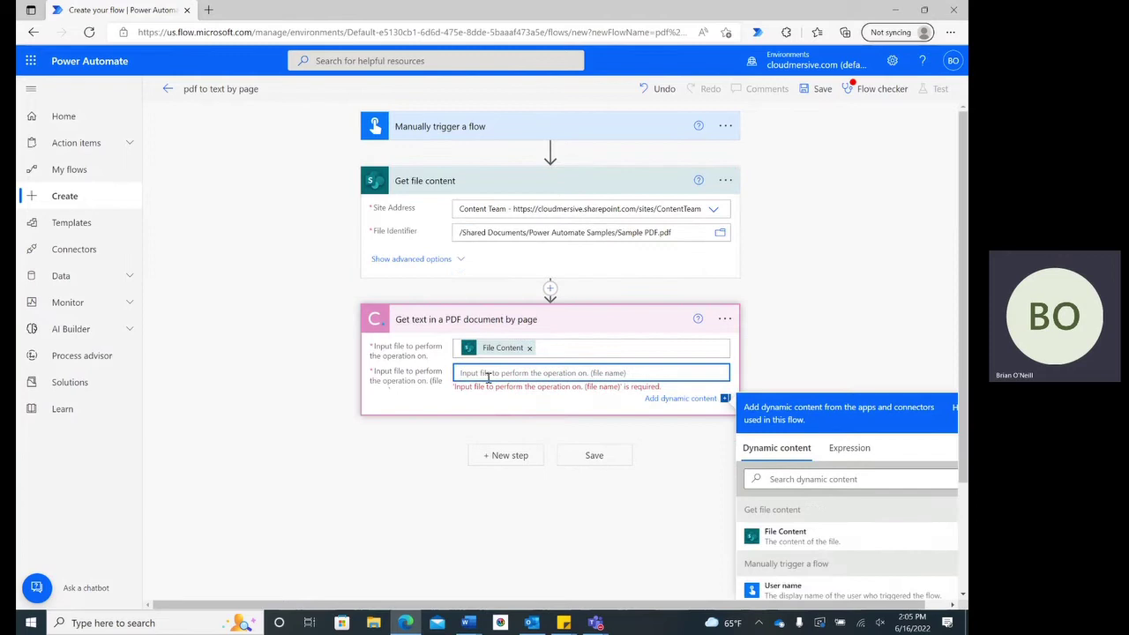
key(ctrl+v)
click(836, 279)
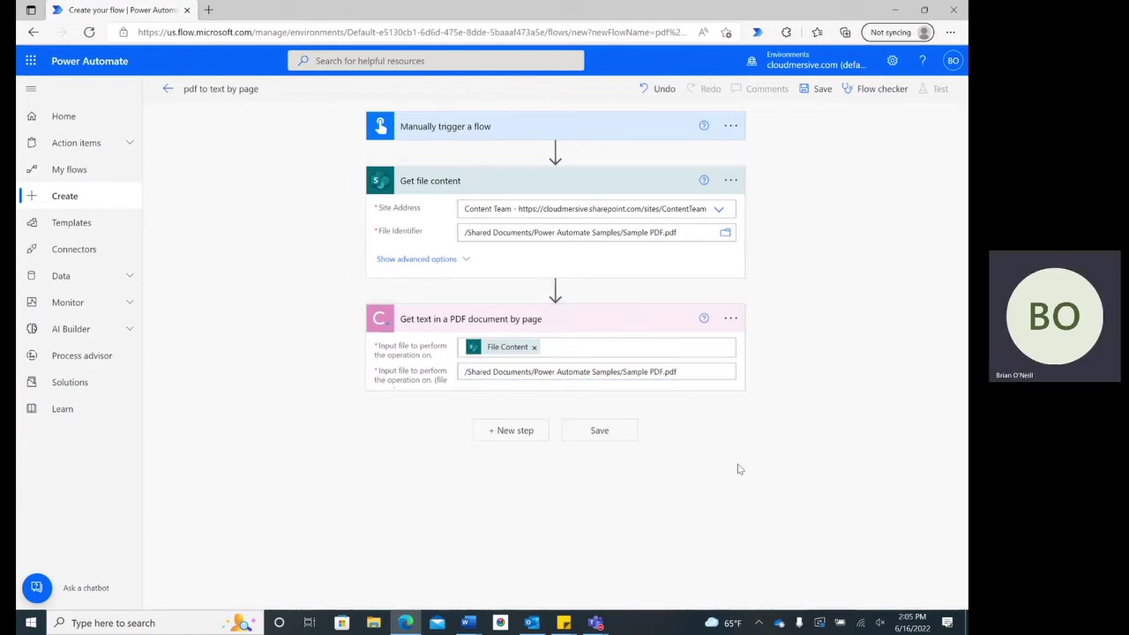
Add a SharePoint Create file action after the PDF step.
click(529, 432)
click(516, 322)
text(create file)
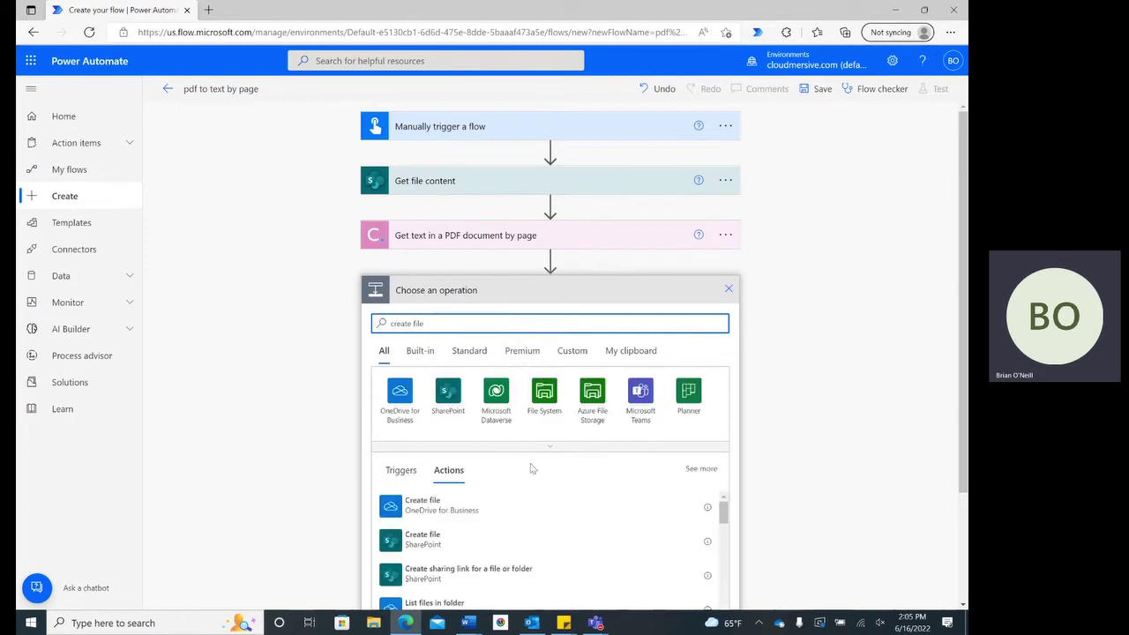
click(524, 549)
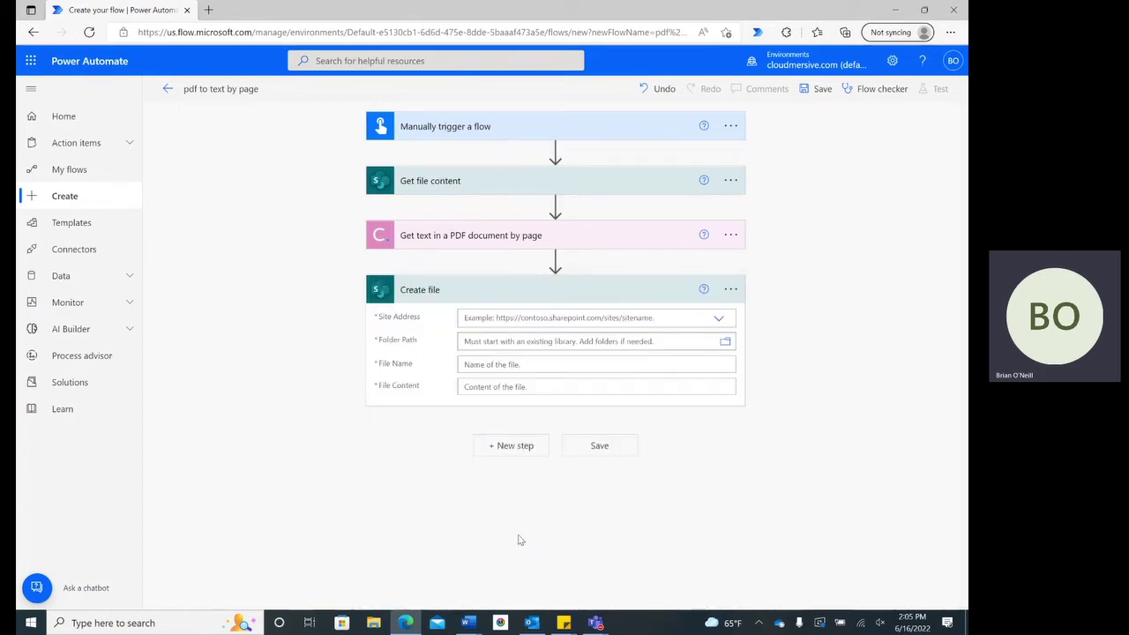
Set Create file to the Content Team site and Power Automate Samples folder, with PageNumber in File Name.
click(718, 318)
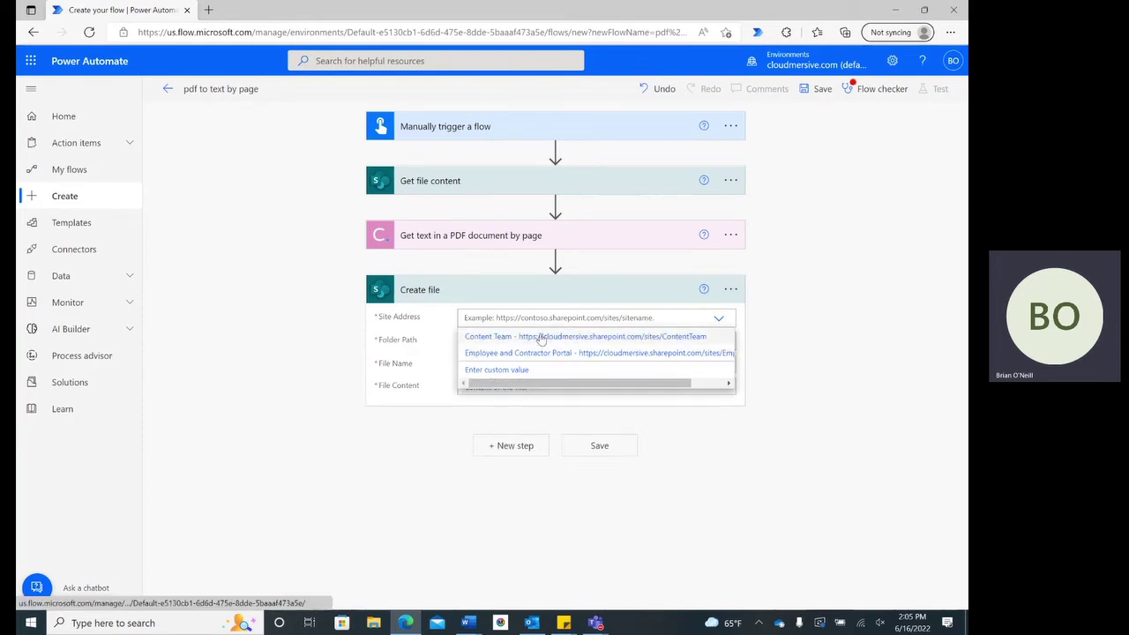
click(544, 336)
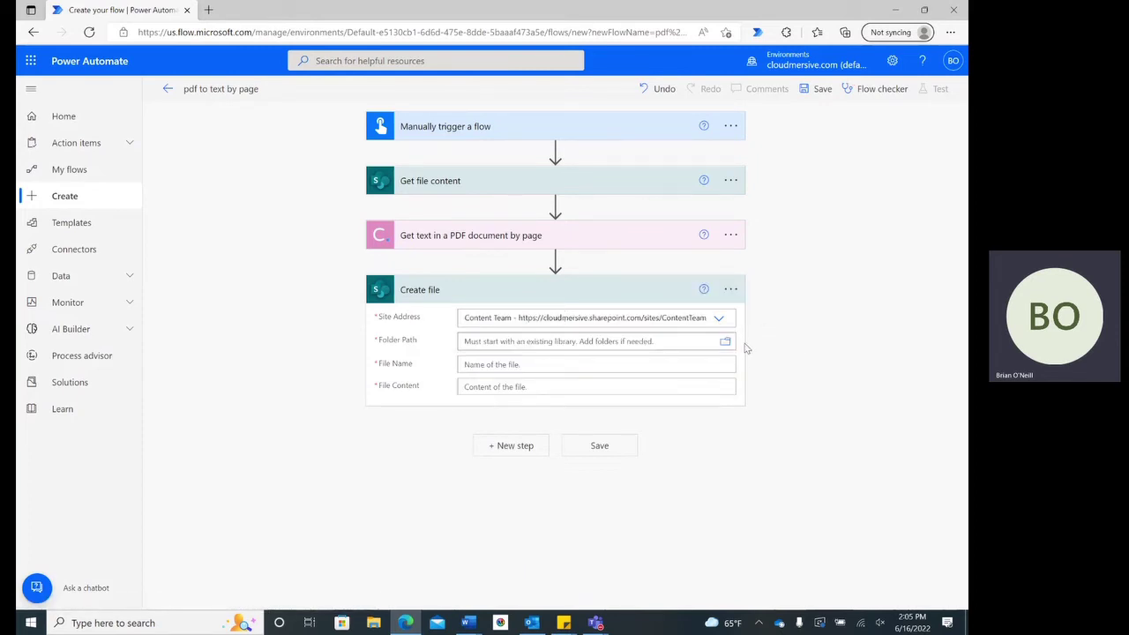
click(726, 342)
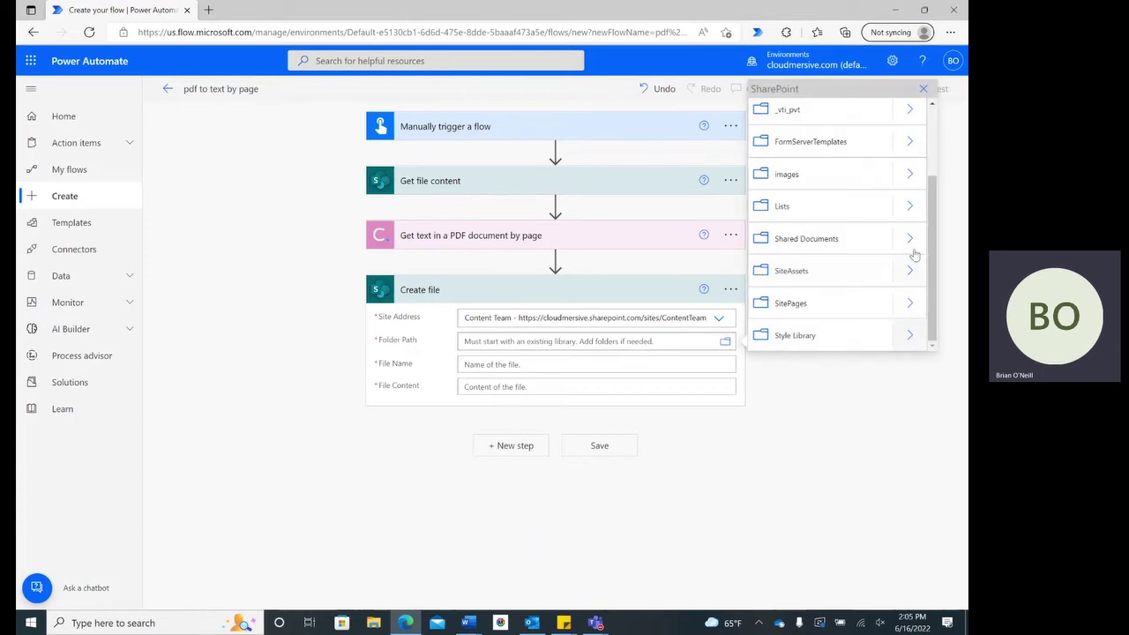
click(914, 240)
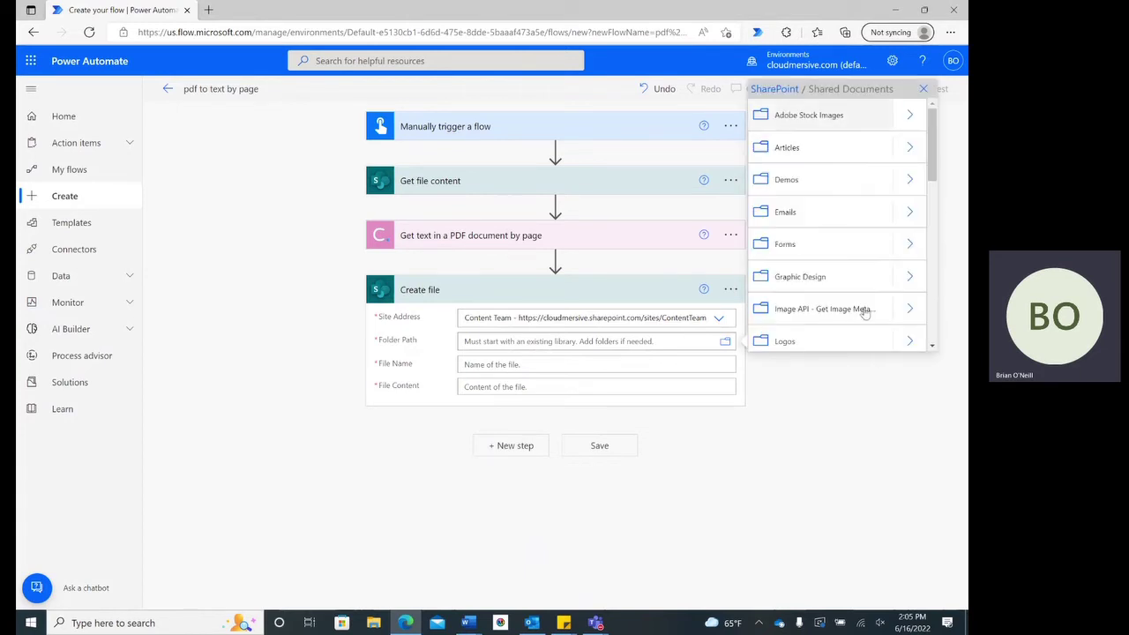
scroll(860, 309, down, 2)
click(854, 257)
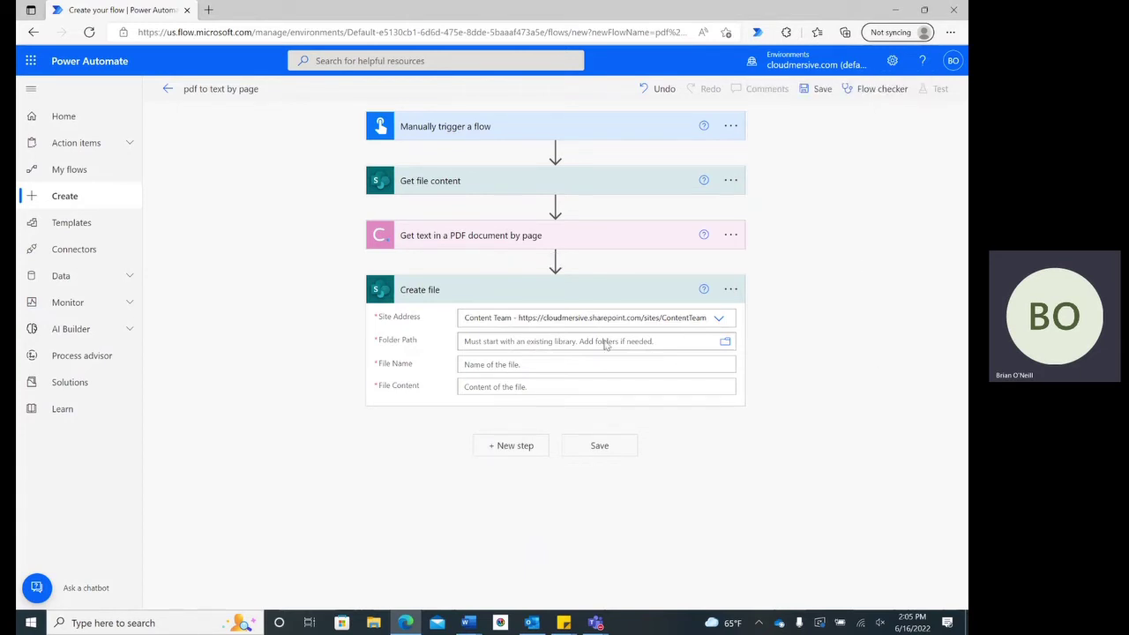
click(510, 365)
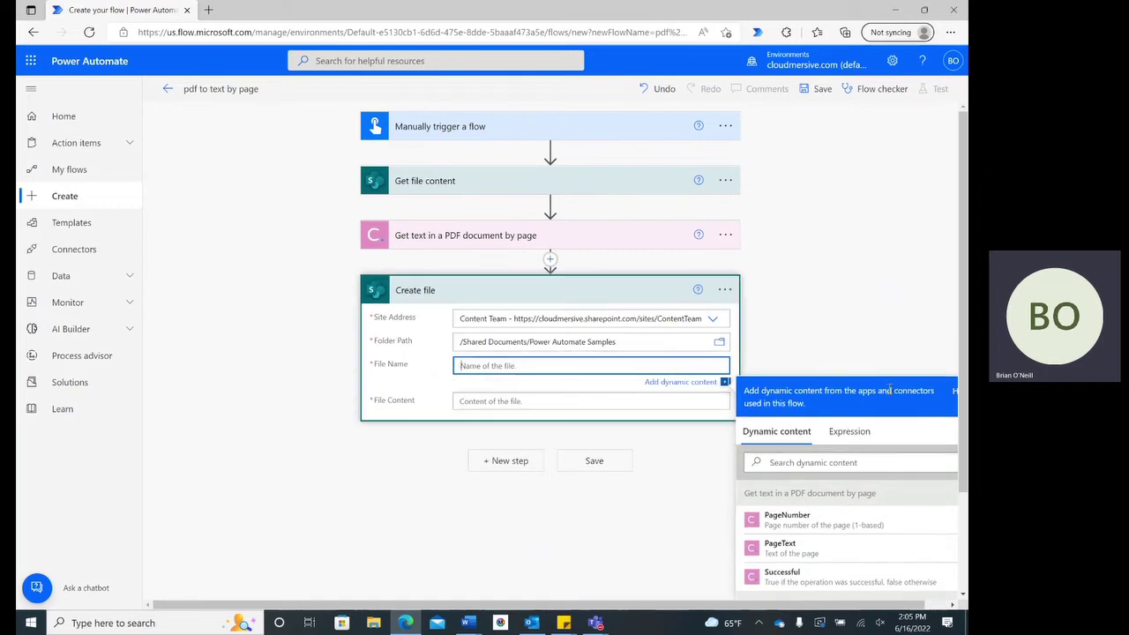
click(822, 527)
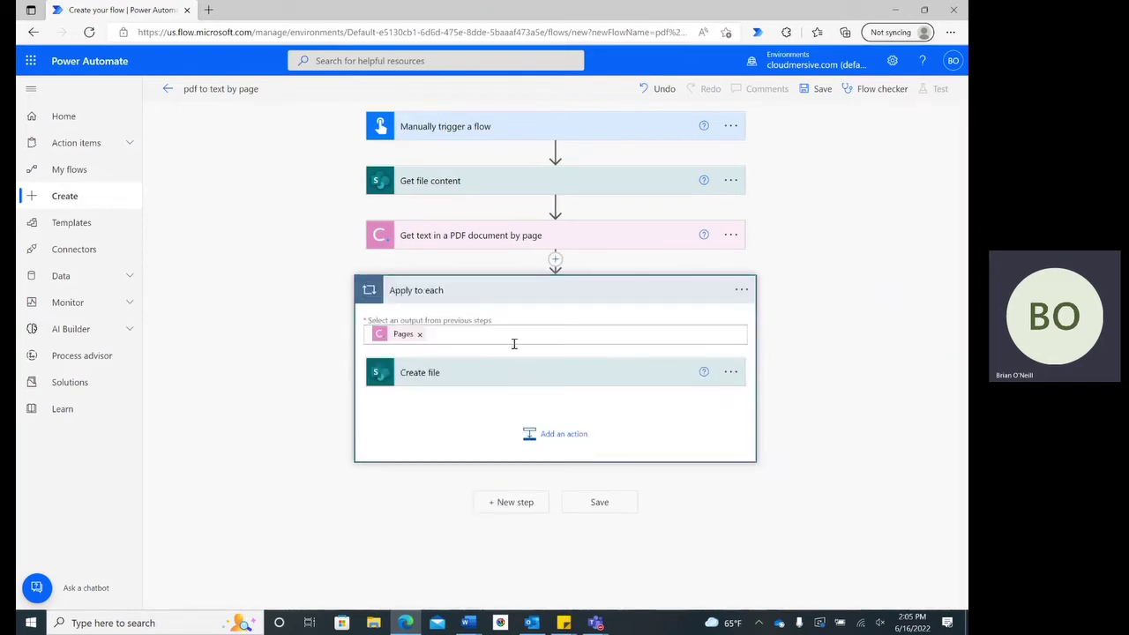
Name each file PageNumber followed by 'example.txt' and fill File Content with PageText.
click(520, 381)
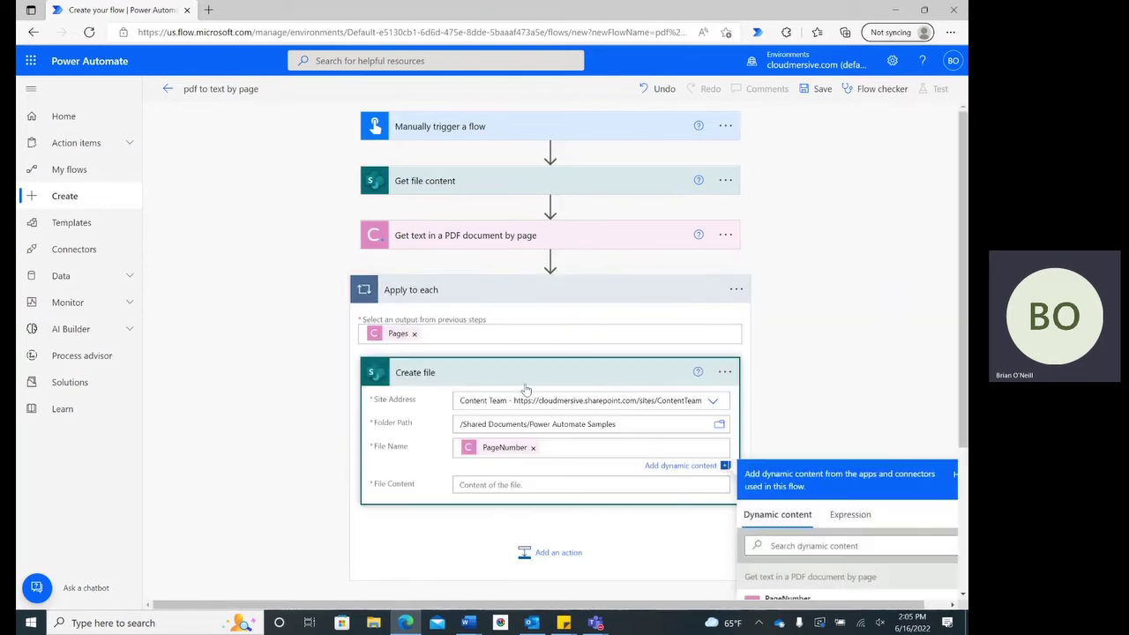
click(560, 447)
text(example.txt)
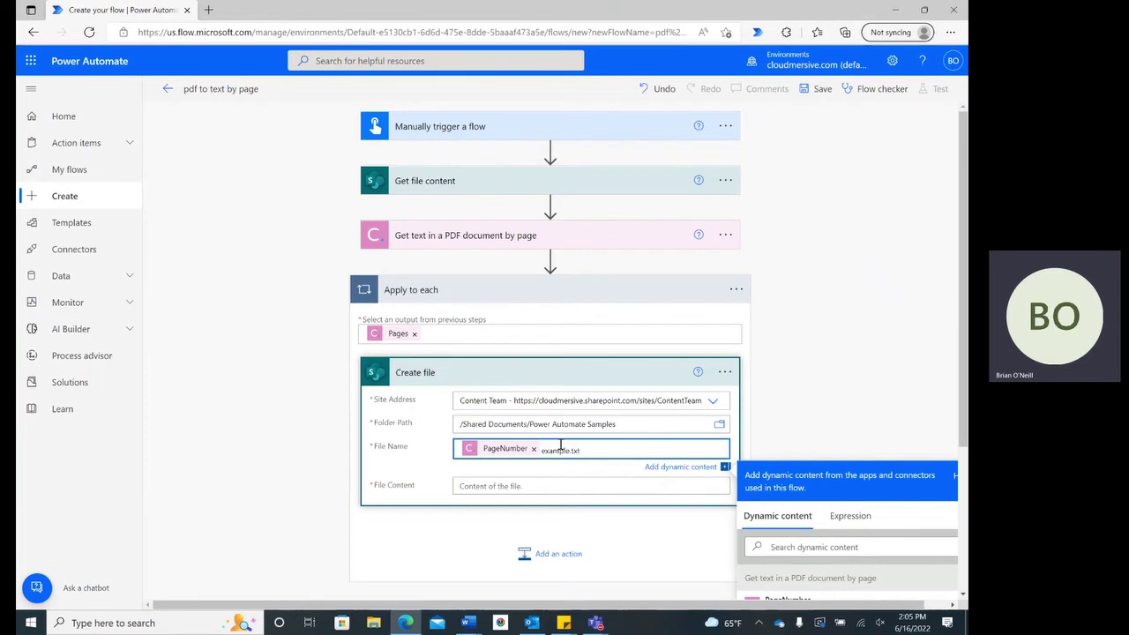
click(521, 477)
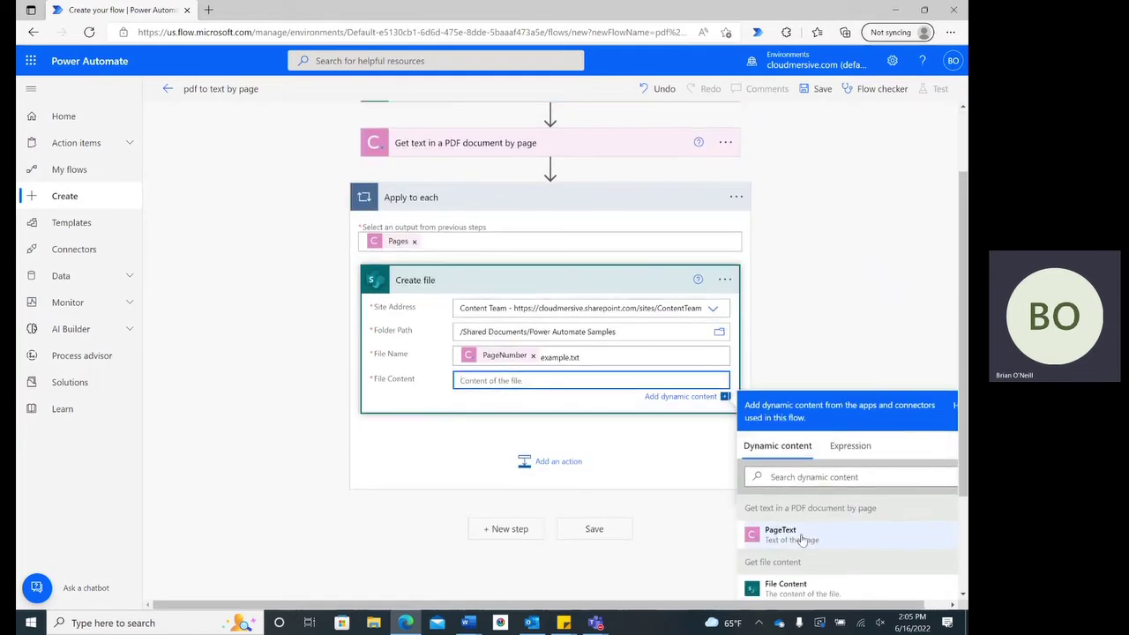
click(801, 538)
click(854, 335)
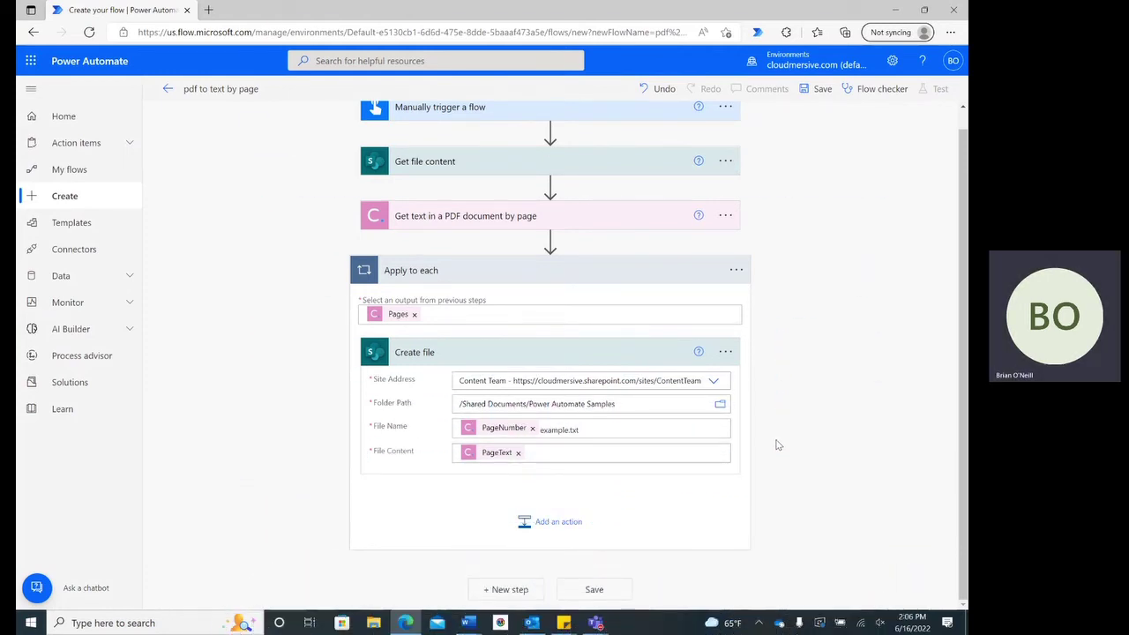
Save the flow and run a manual test of it.
click(590, 590)
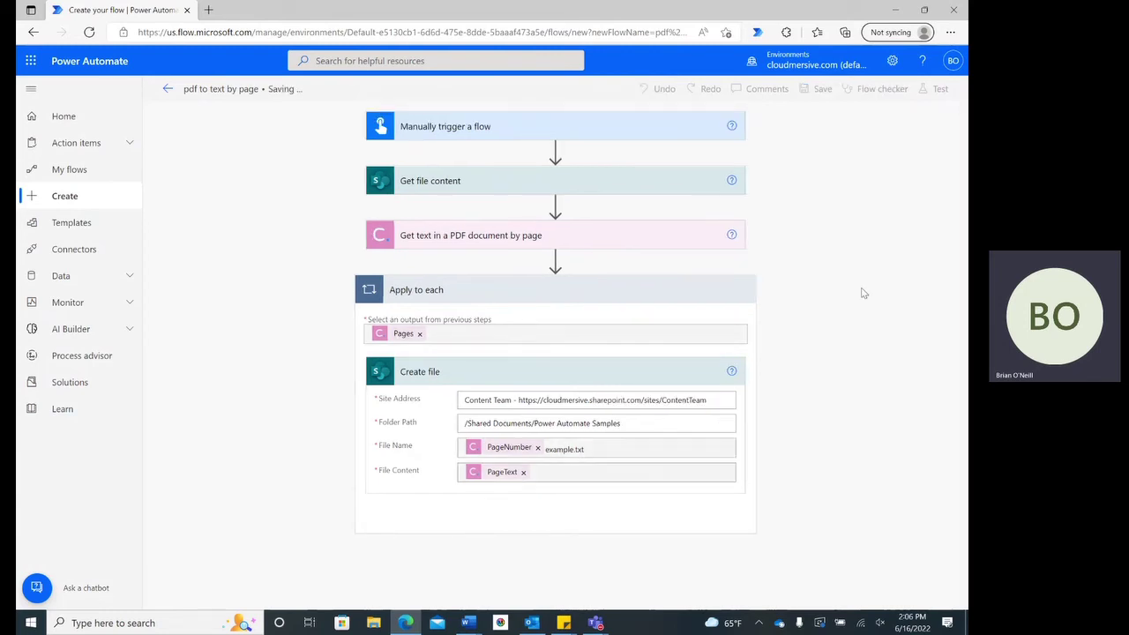
click(935, 89)
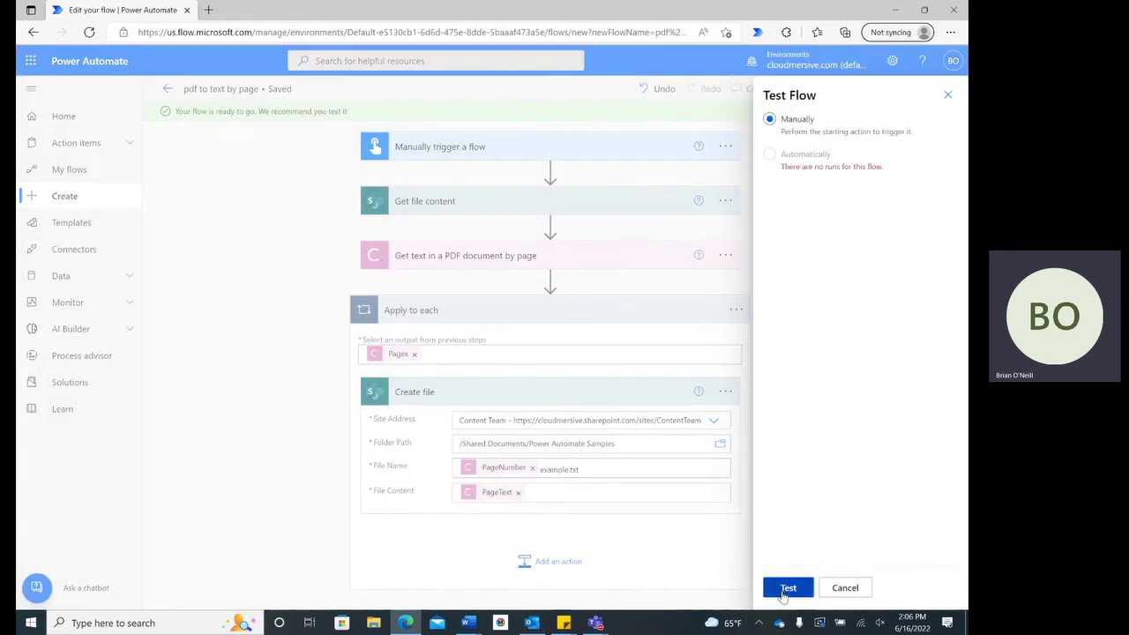
click(788, 589)
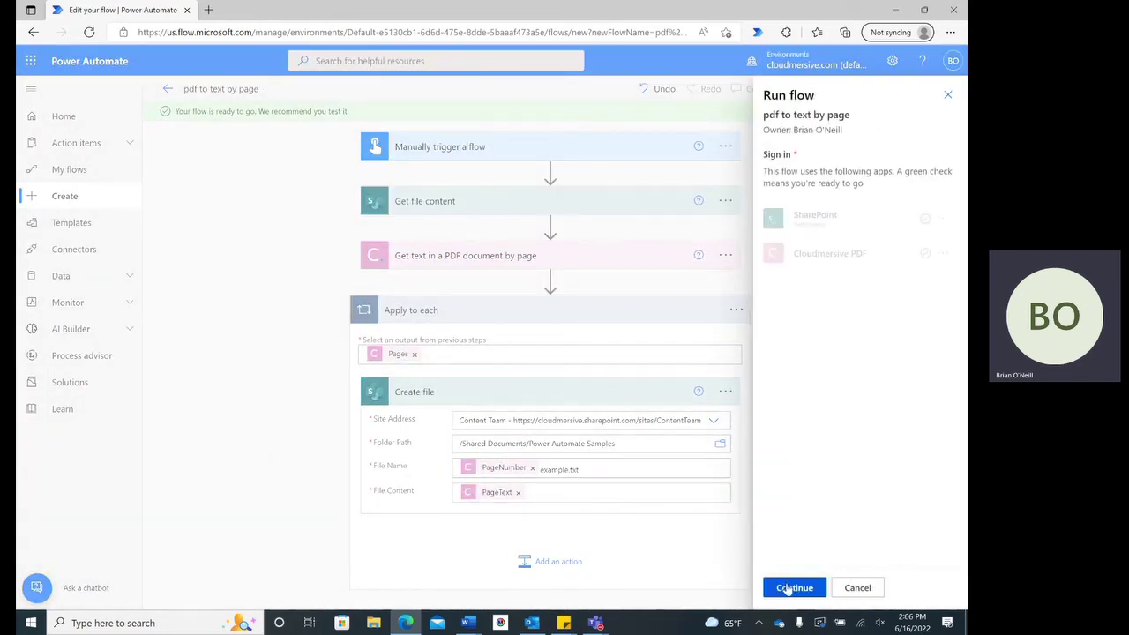
click(788, 588)
click(793, 588)
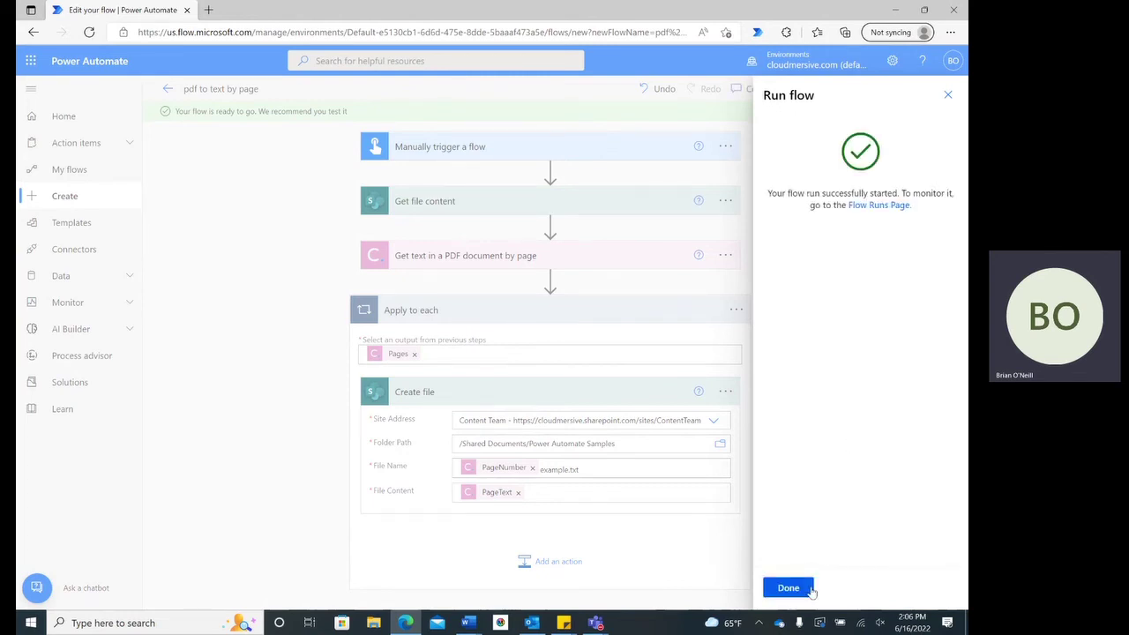
click(808, 589)
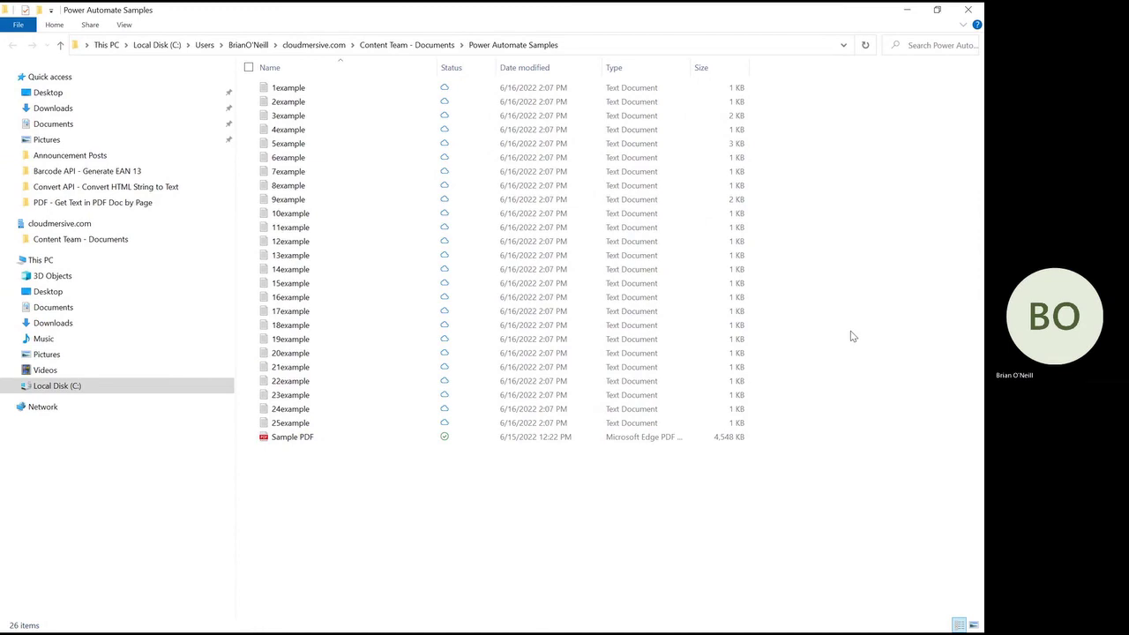
Open 1example from the Power Automate Samples folder to view the first page's text.
double_click(394, 88)
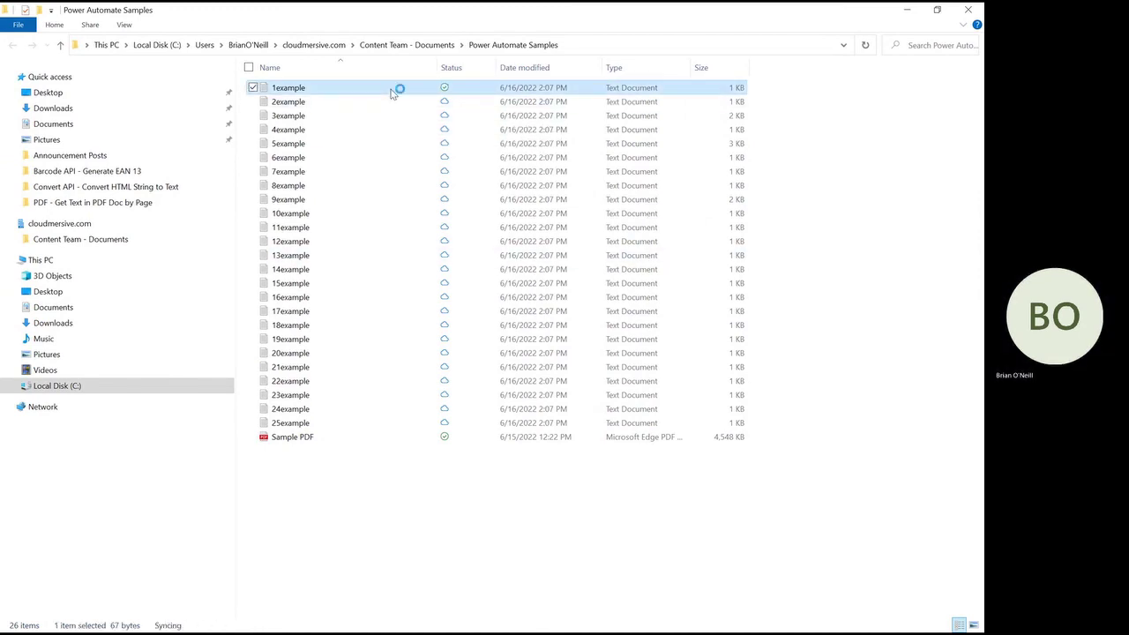